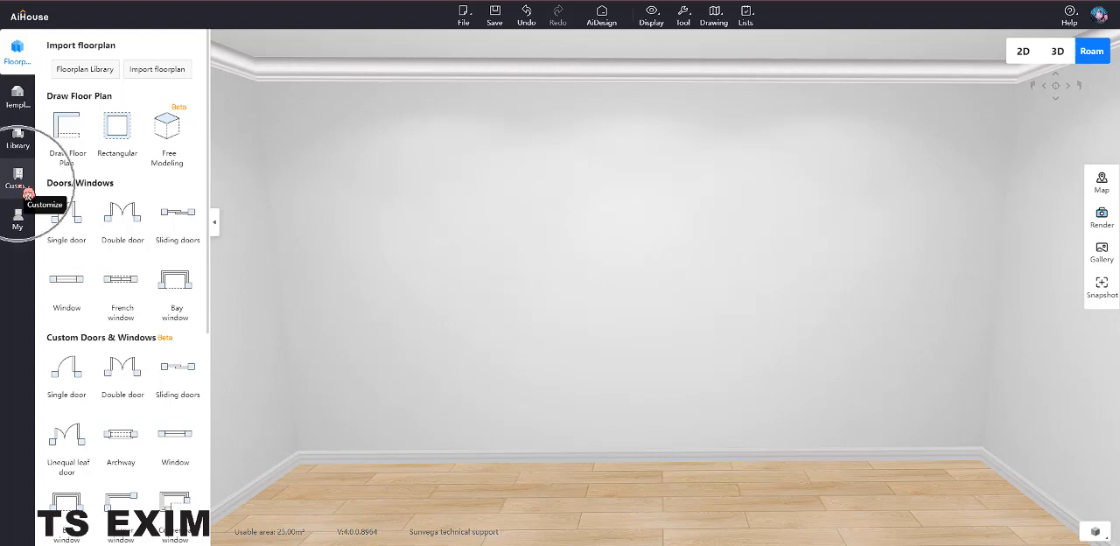
Start a custom aluminium door design and open the back wall of the room for plane editing.
{"action": "left_click", "coordinate": [27, 191]}
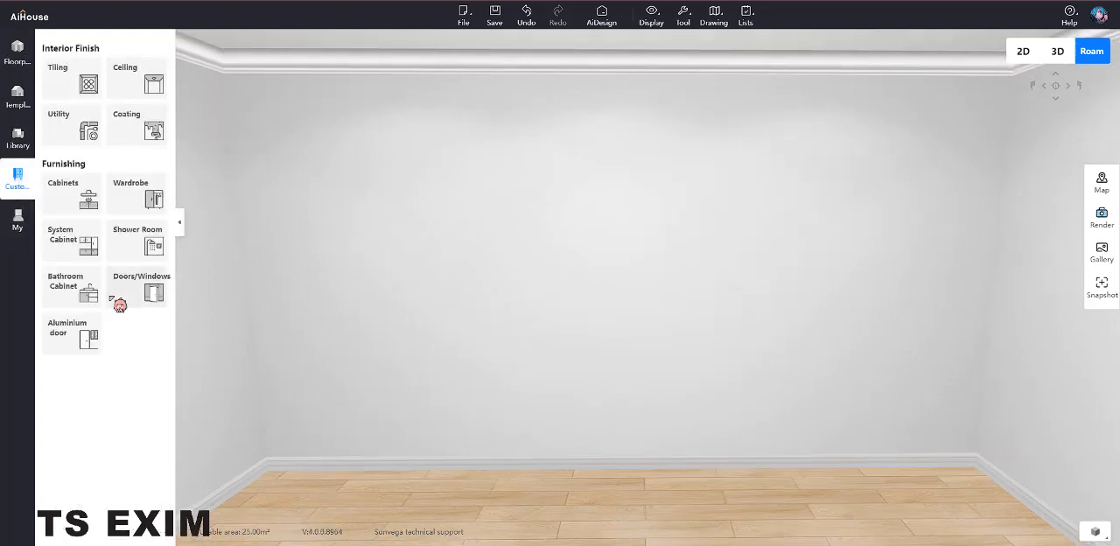
{"action": "left_click", "coordinate": [82, 334]}
{"action": "left_click", "coordinate": [84, 335]}
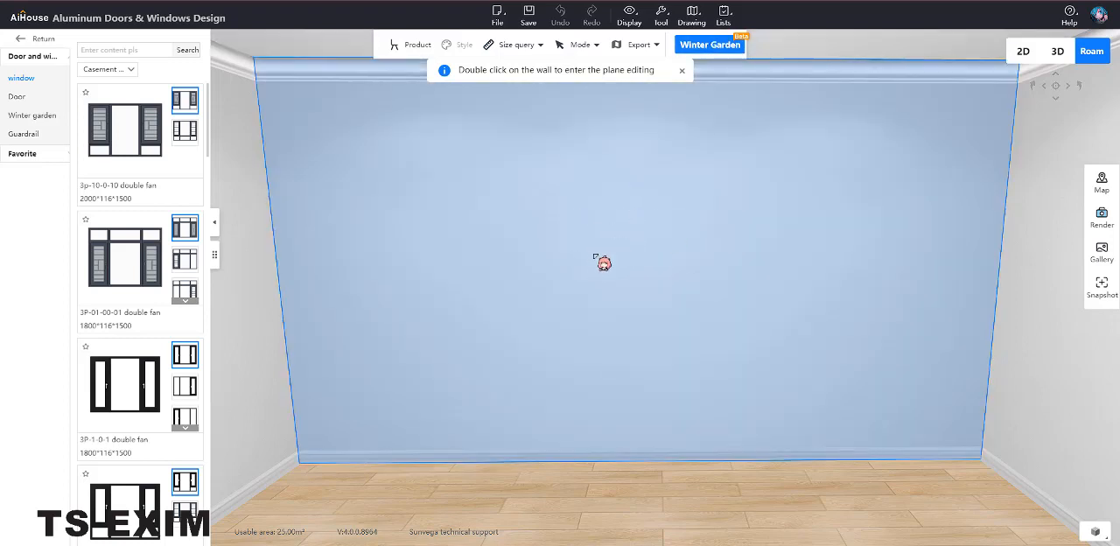
{"action": "double_click", "coordinate": [596, 257]}
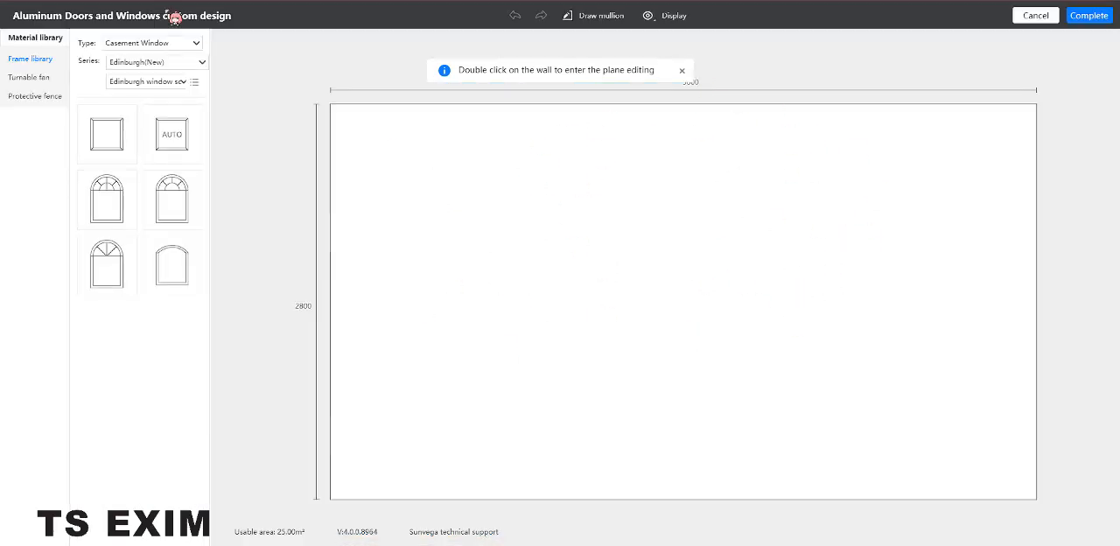
Choose the Sliding doors type and fill the whole wall with the auto frame.
{"action": "left_click", "coordinate": [196, 44]}
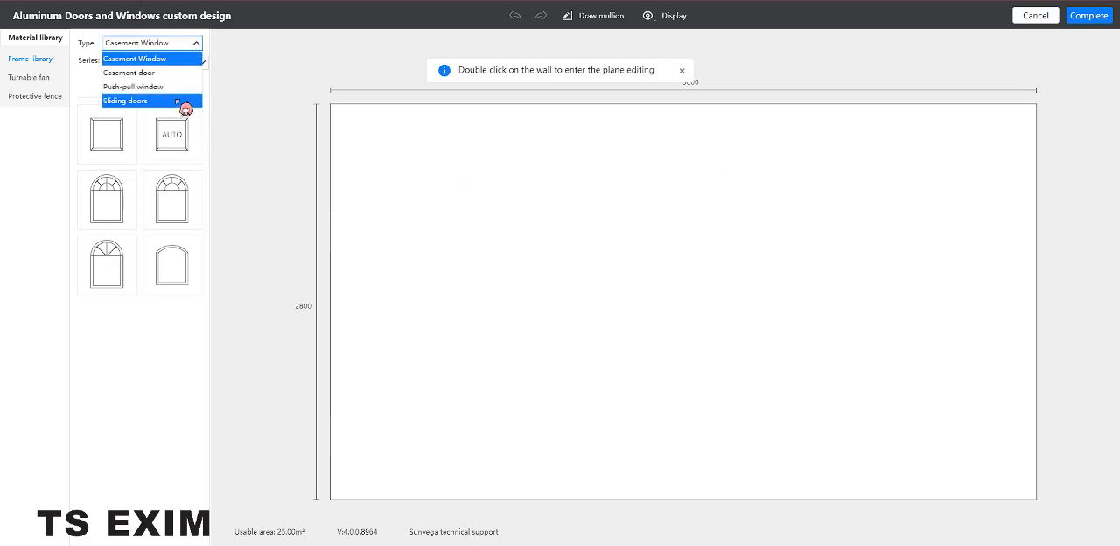
{"action": "left_click", "coordinate": [184, 101]}
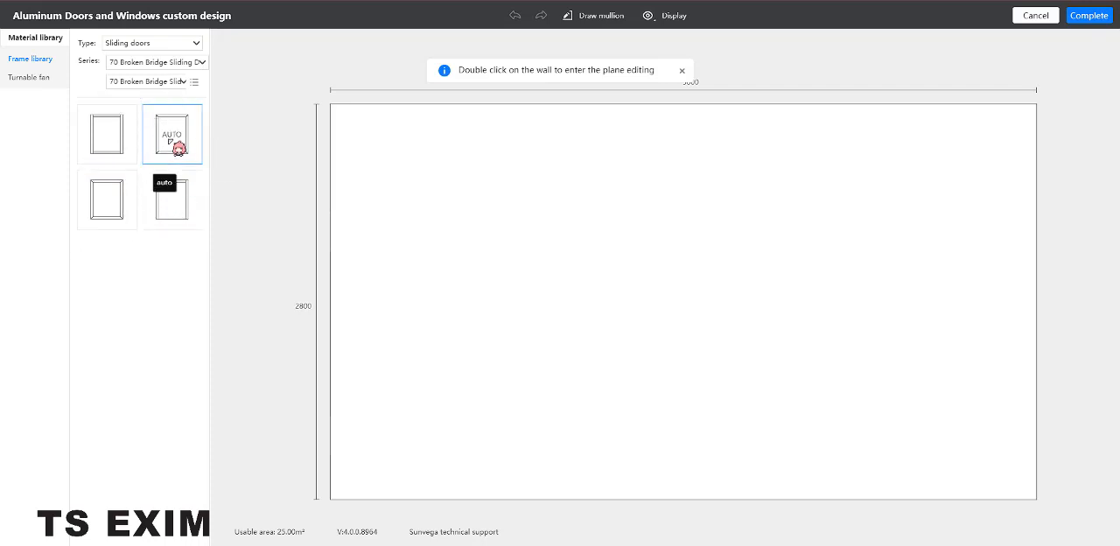
{"action": "left_click_drag", "start_coordinate": [181, 146], "coordinate": [707, 395]}
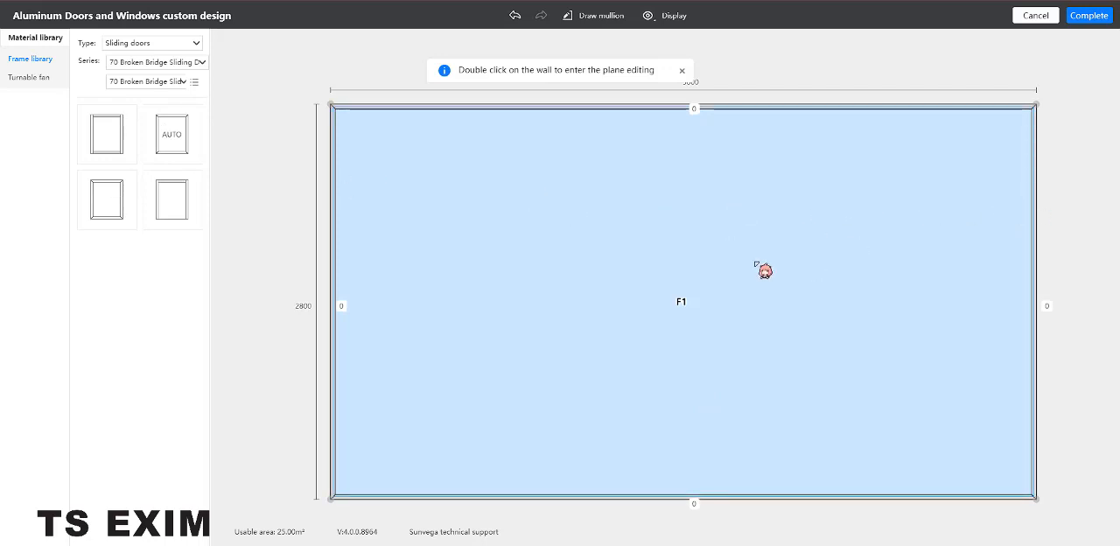
Convert the top member of the sliding door frame to a Top rail.
{"action": "left_click", "coordinate": [850, 235]}
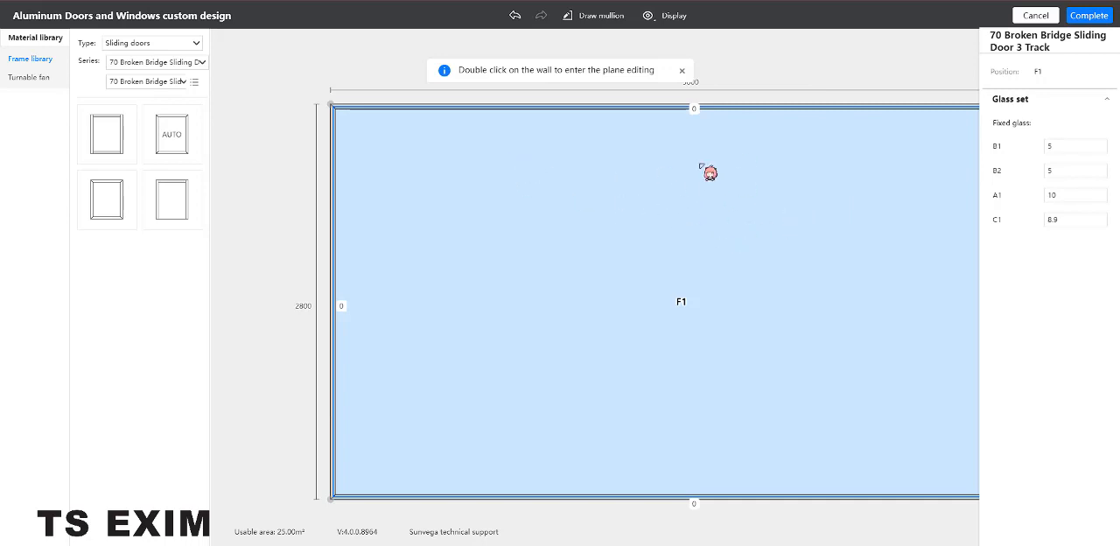
{"action": "left_click", "coordinate": [723, 108]}
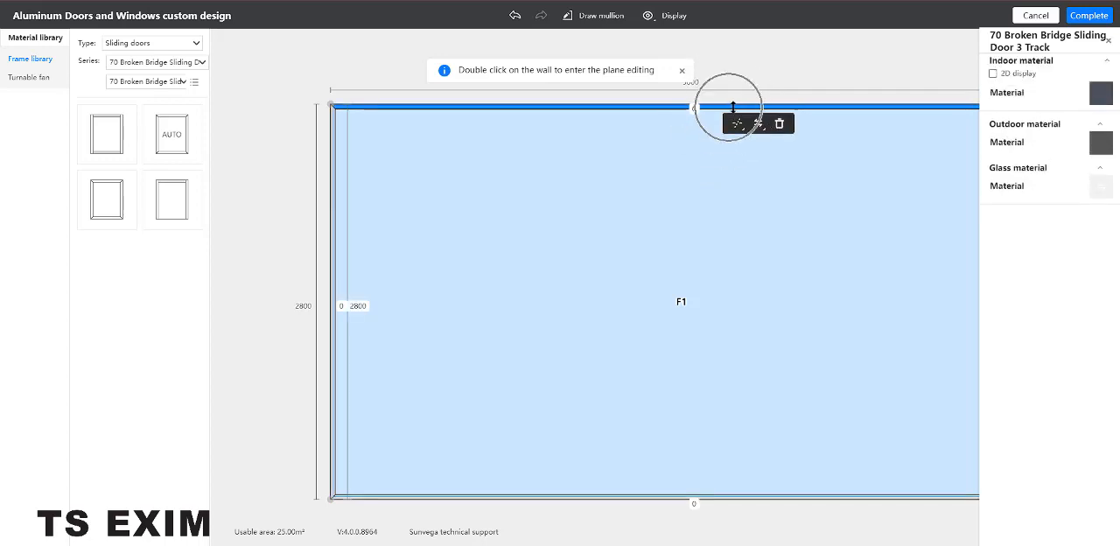
{"action": "left_click", "coordinate": [768, 130]}
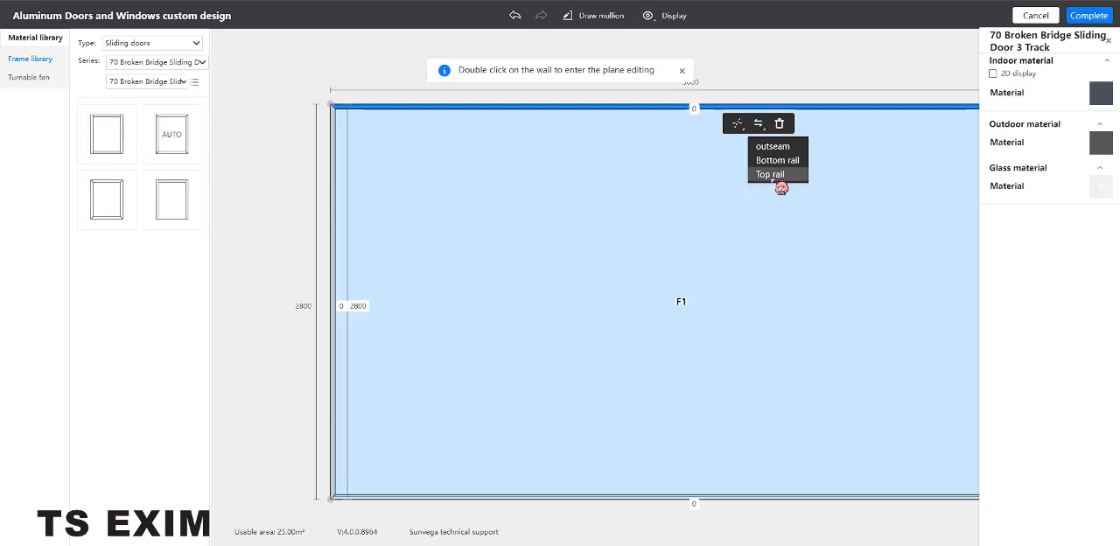
{"action": "left_click", "coordinate": [774, 175]}
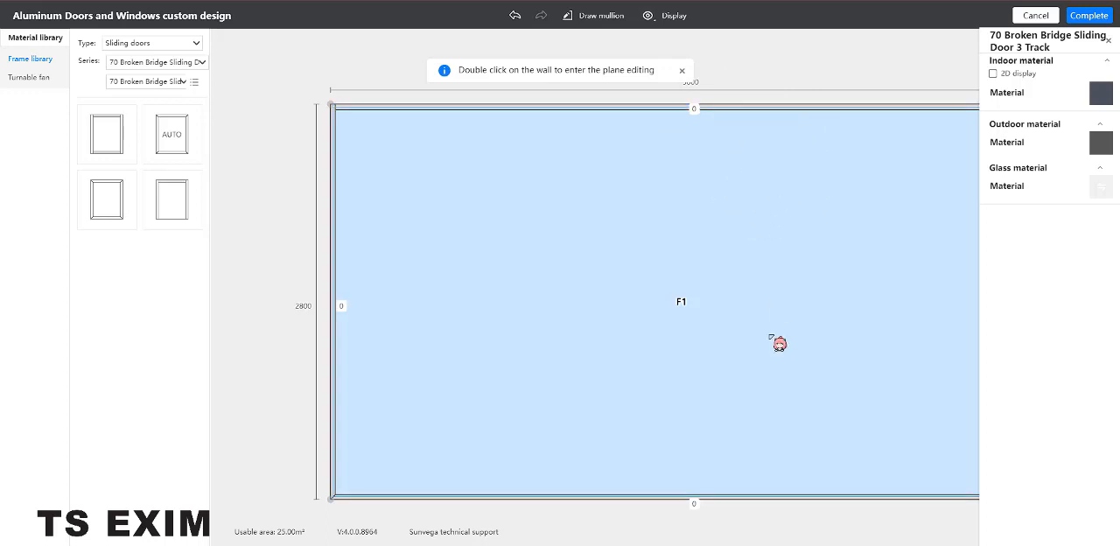
Convert the bottom member of the sliding door frame to a Bottom rail.
{"action": "left_click", "coordinate": [753, 497]}
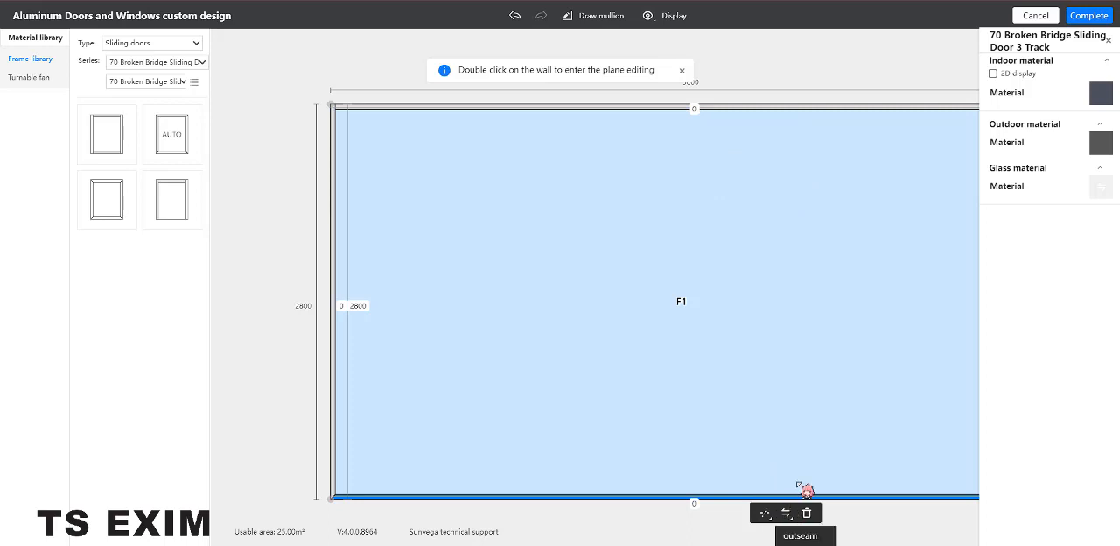
{"action": "scroll", "coordinate": [806, 491], "scroll_direction": "down", "scroll_amount": 2}
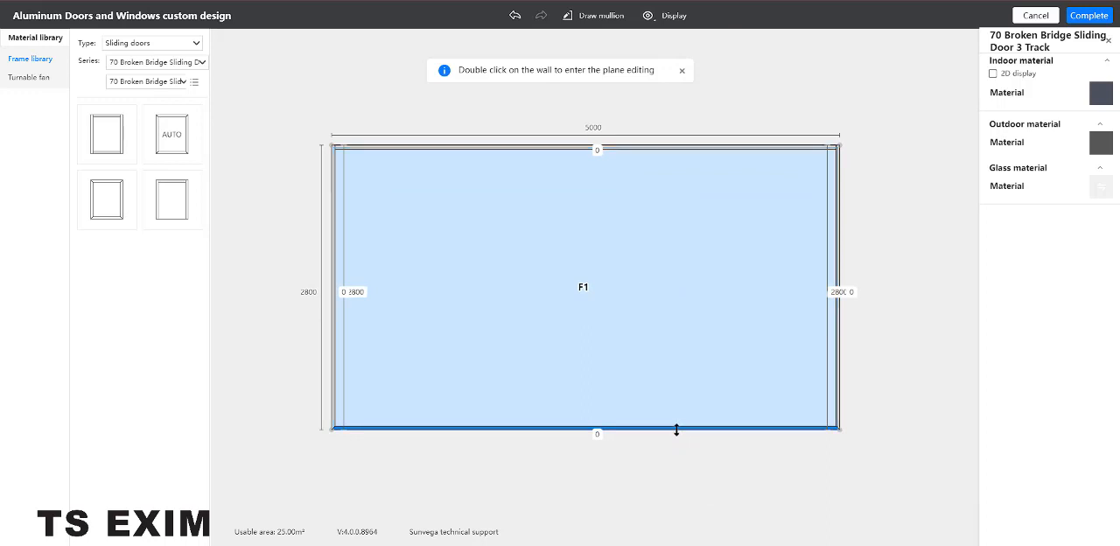
{"action": "left_click", "coordinate": [682, 437]}
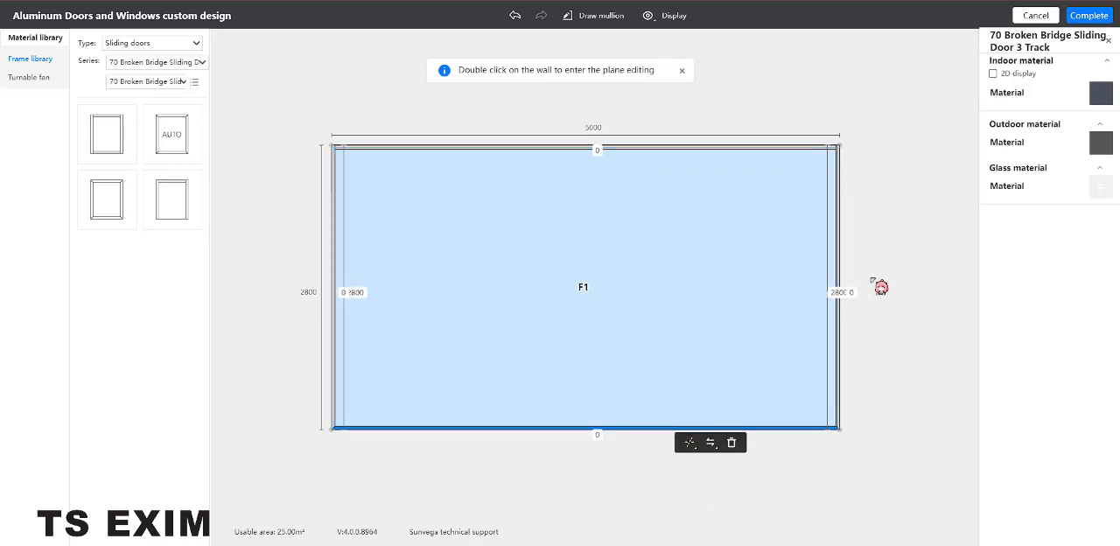
{"action": "left_click", "coordinate": [711, 443]}
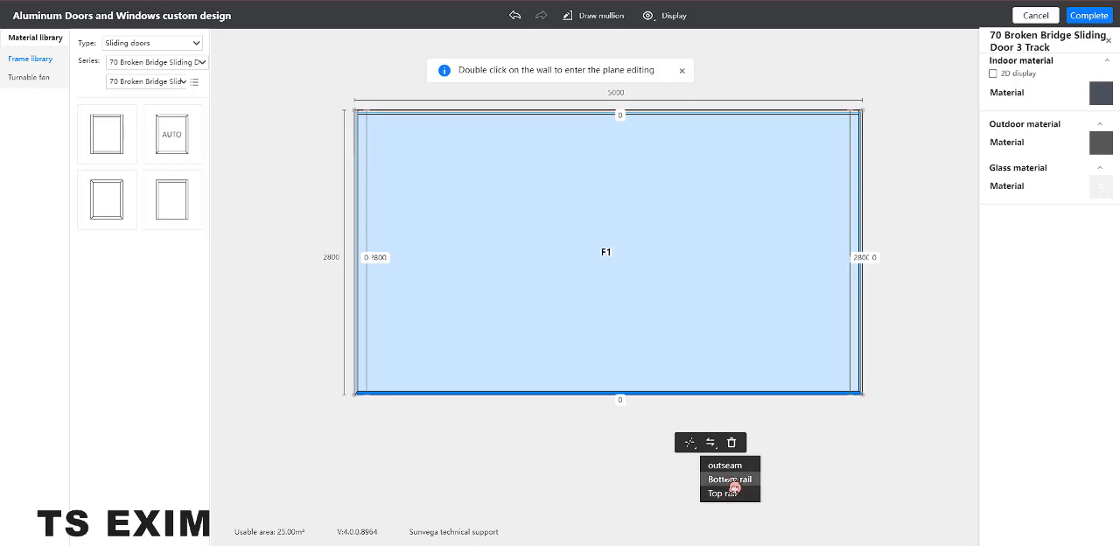
{"action": "left_click", "coordinate": [733, 493]}
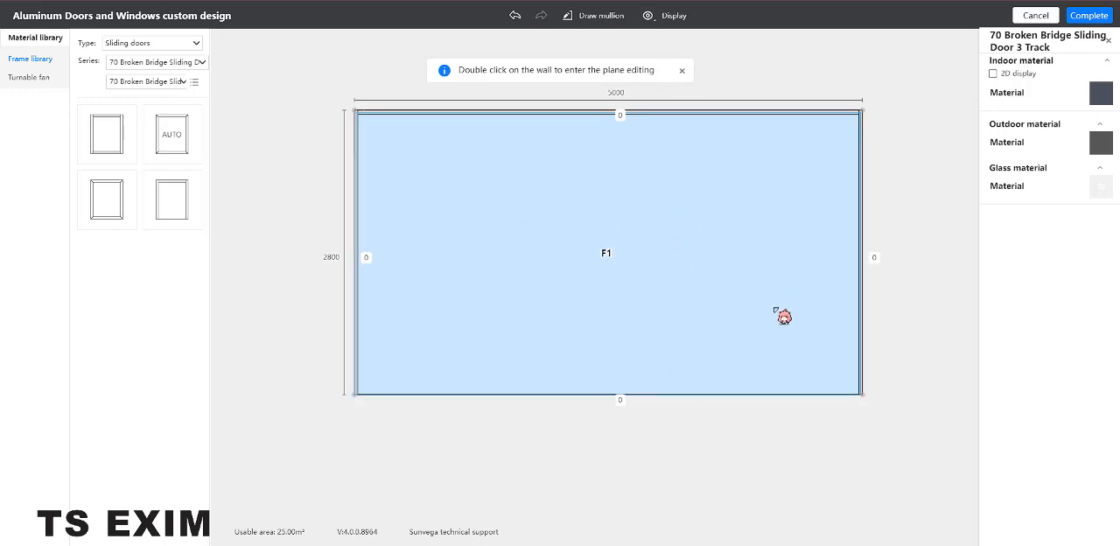
Fill the frame with the six-panel sliding fan whose halves meet in the middle, and complete the door design.
{"action": "left_click", "coordinate": [30, 78]}
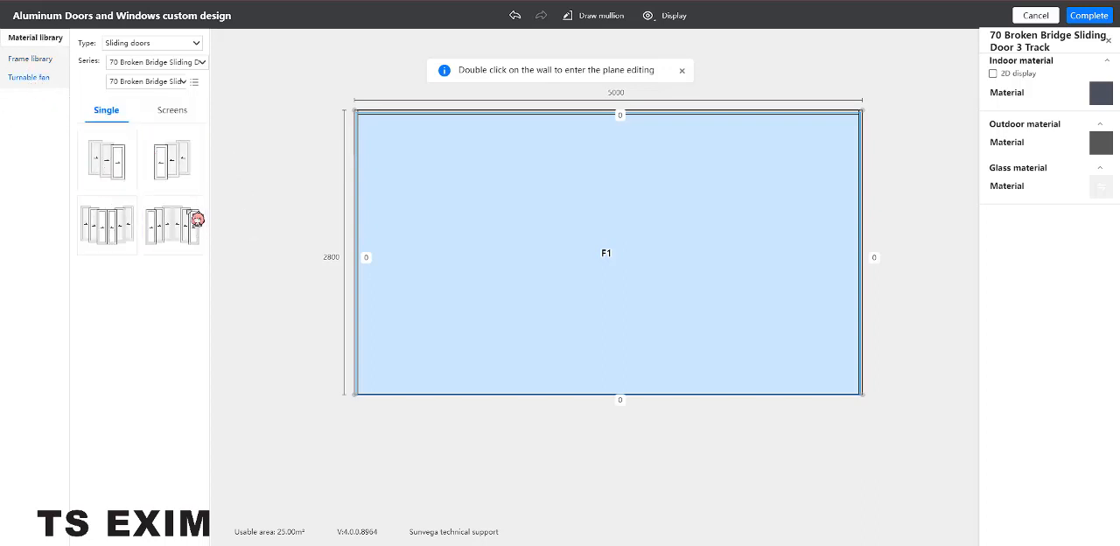
{"action": "left_click", "coordinate": [111, 234]}
{"action": "left_click_drag", "start_coordinate": [111, 234], "coordinate": [606, 267]}
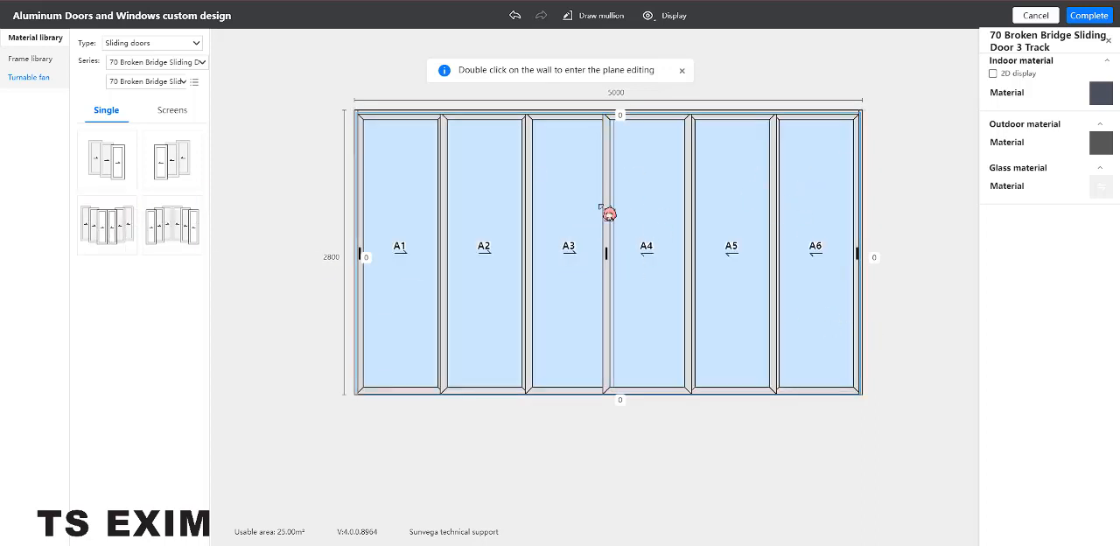
{"action": "left_click", "coordinate": [530, 190]}
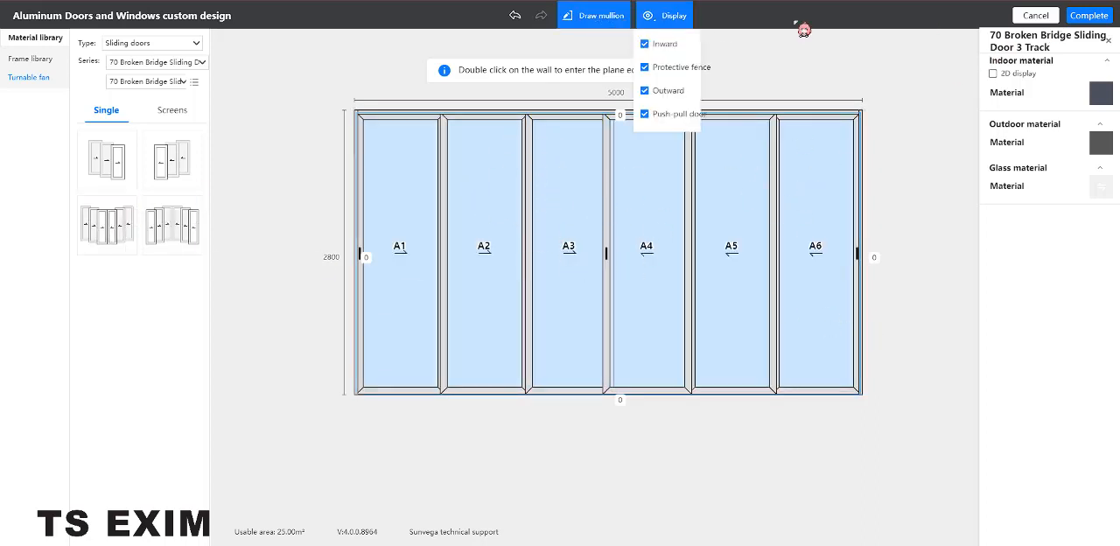
{"action": "left_click", "coordinate": [1105, 17]}
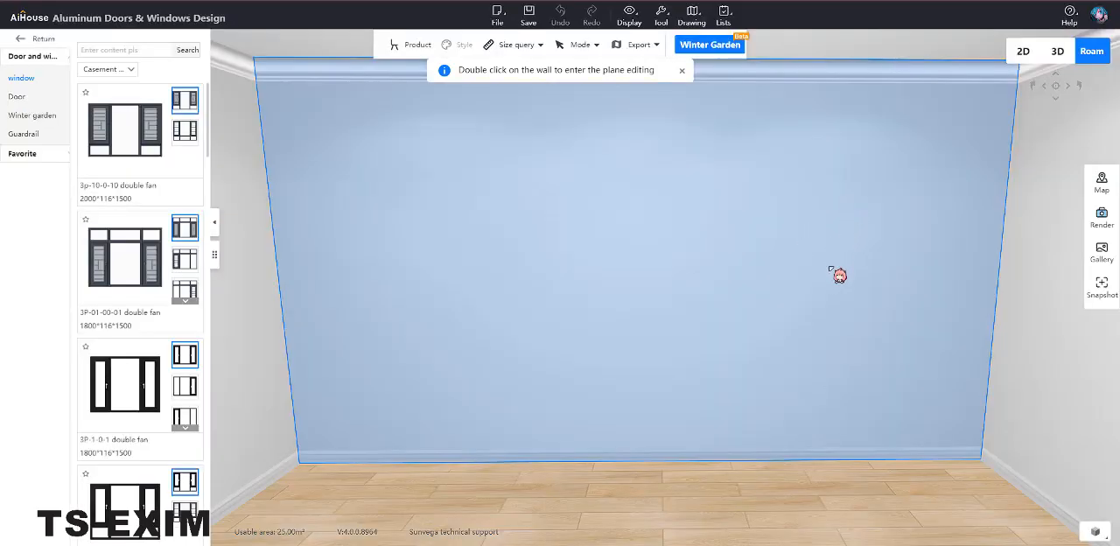
Open the wall to the left of the new sliding door for plane editing and fill it with the auto frame.
{"action": "left_click", "coordinate": [830, 267]}
{"action": "right_click_drag", "start_coordinate": [807, 268], "coordinate": [709, 277]}
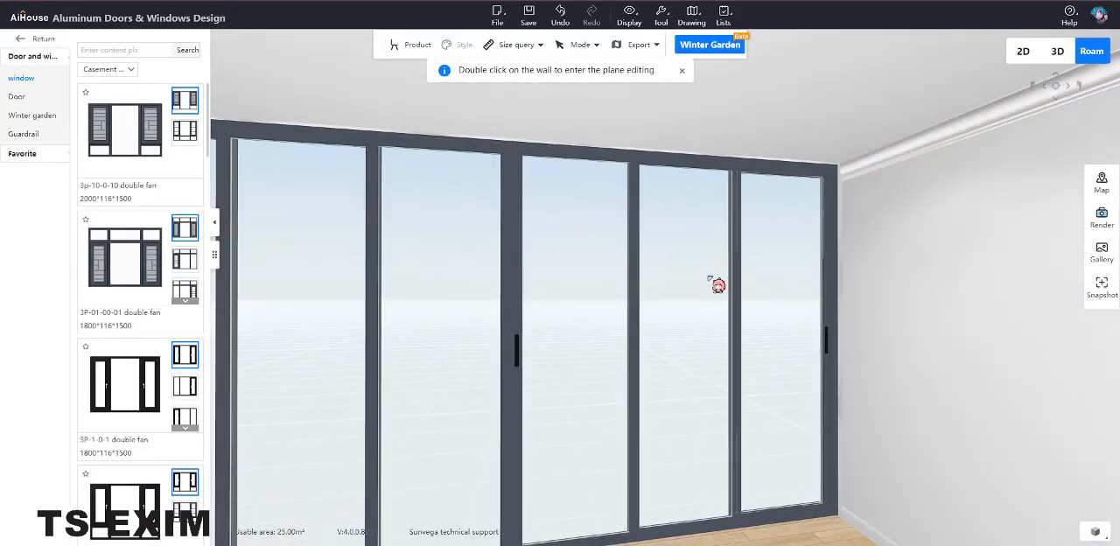
{"action": "right_click_drag", "start_coordinate": [536, 295], "coordinate": [934, 314]}
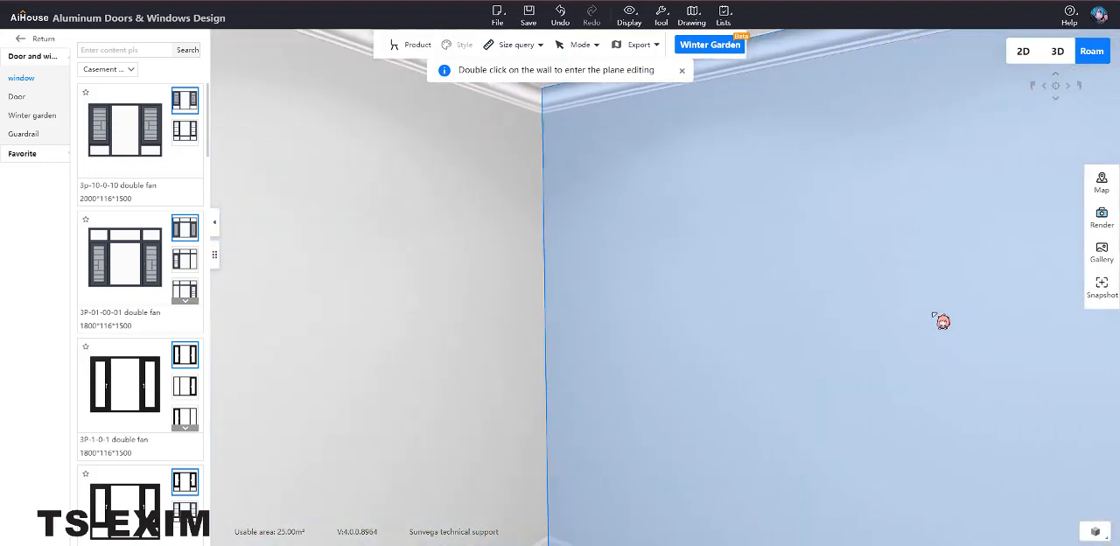
{"action": "right_click_drag", "start_coordinate": [1000, 325], "coordinate": [827, 308]}
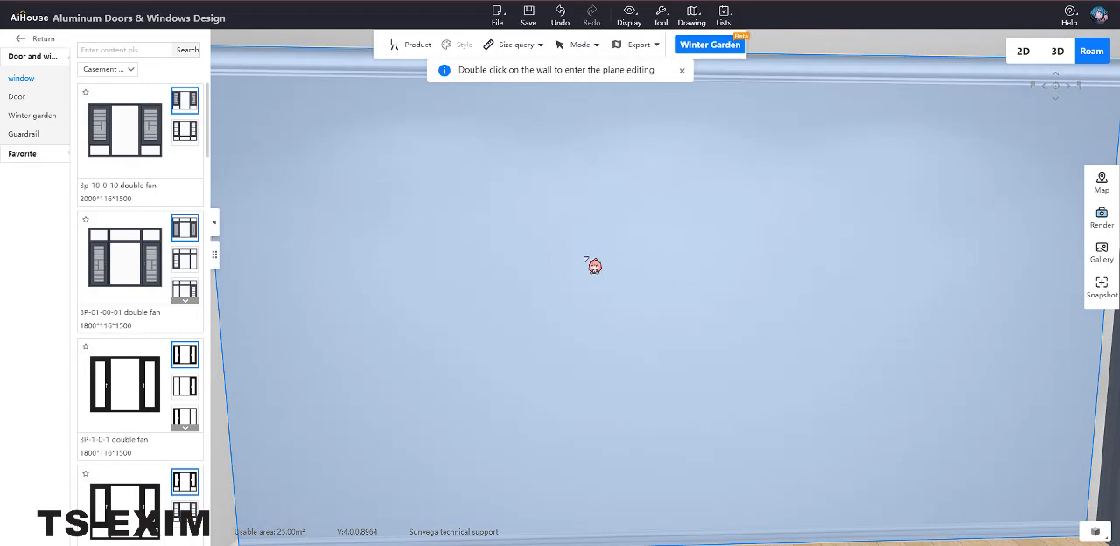
{"action": "double_click", "coordinate": [594, 266]}
{"action": "key", "text": "ctrl"}
{"action": "key", "text": "ctrl"}
{"action": "double_click", "coordinate": [652, 269]}
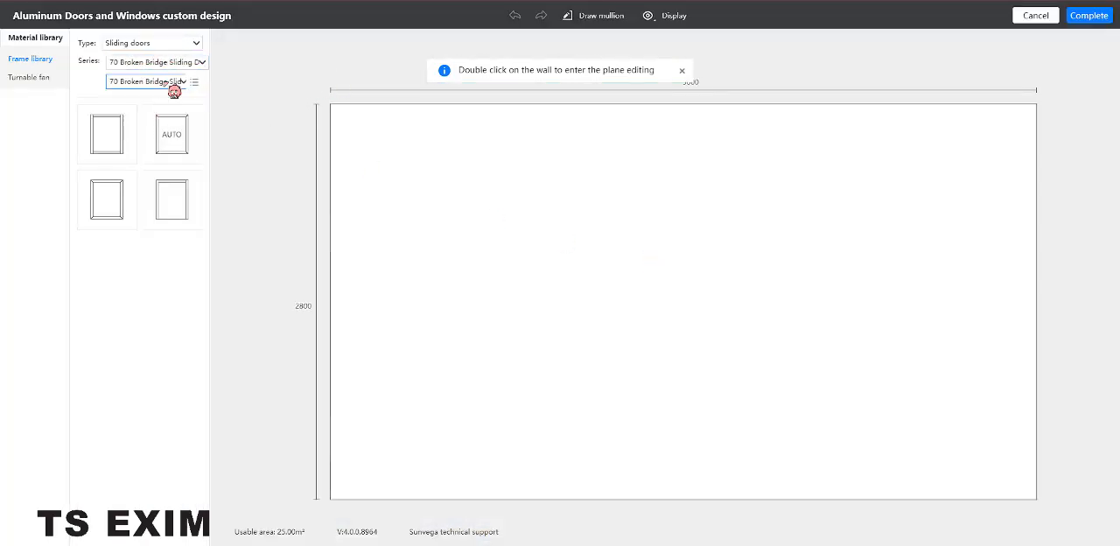
{"action": "left_click_drag", "start_coordinate": [187, 134], "coordinate": [742, 282]}
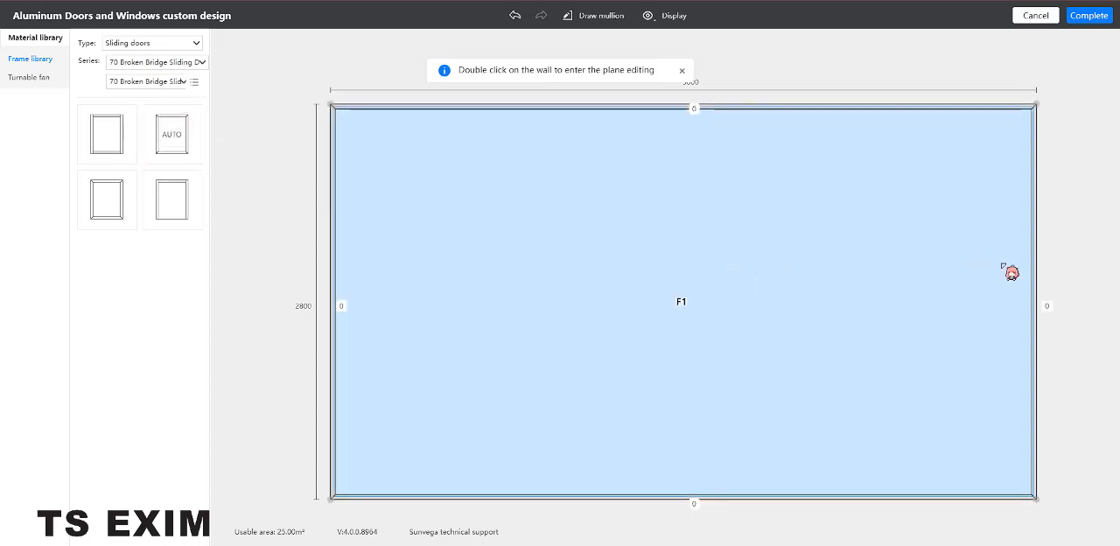
Pull in the frame's right edge and set the gap to the wall's right end to 800.
{"action": "left_click_drag", "start_coordinate": [1035, 262], "coordinate": [915, 275]}
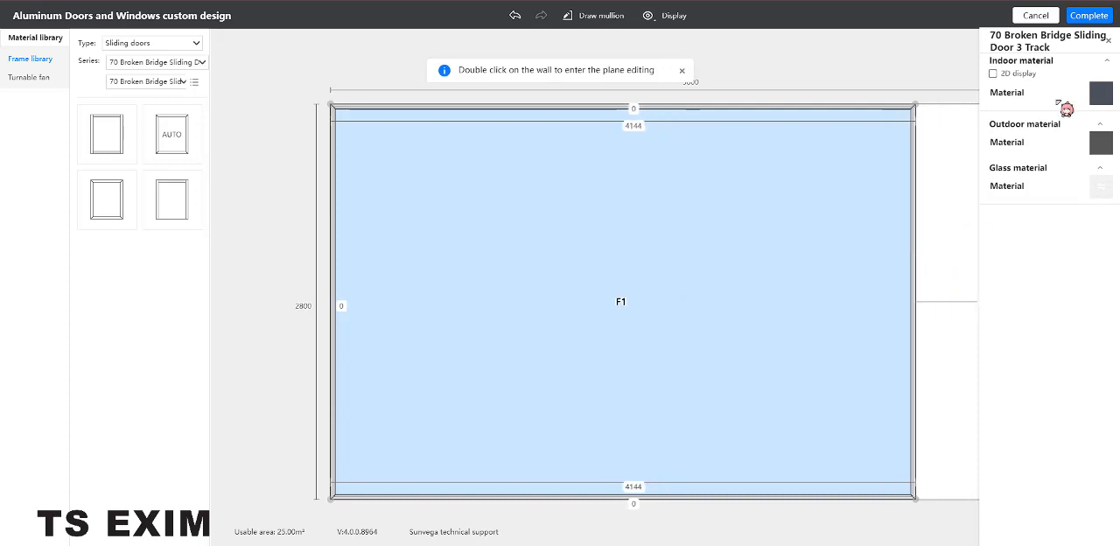
{"action": "left_click", "coordinate": [1067, 136]}
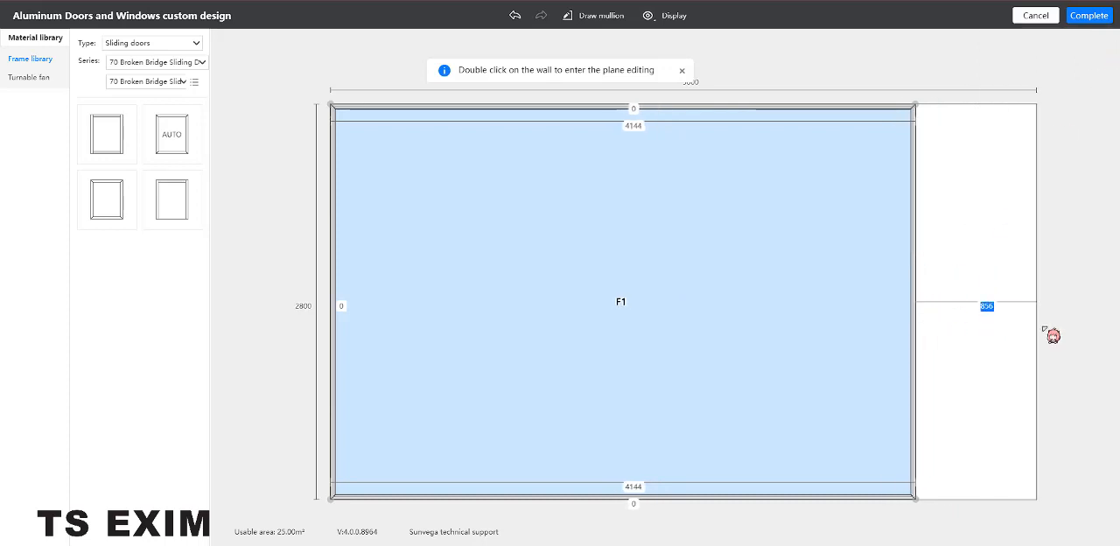
{"action": "type", "text": "800"}
{"action": "key", "text": "Return"}
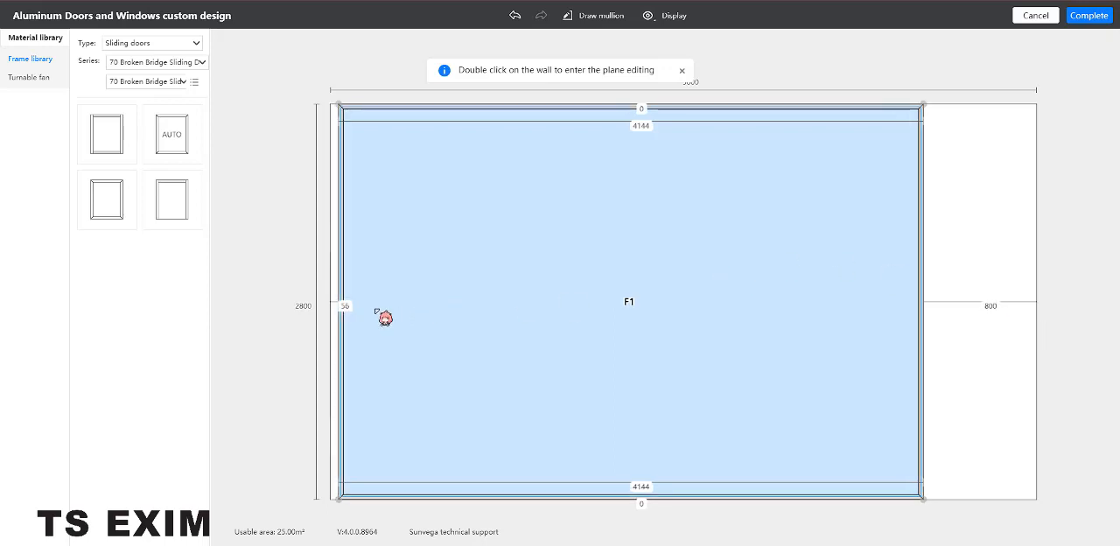
Move the frame's left edge about 815 in from the wall's left end and its top edge about 258 below the wall top.
{"action": "left_click", "coordinate": [344, 306]}
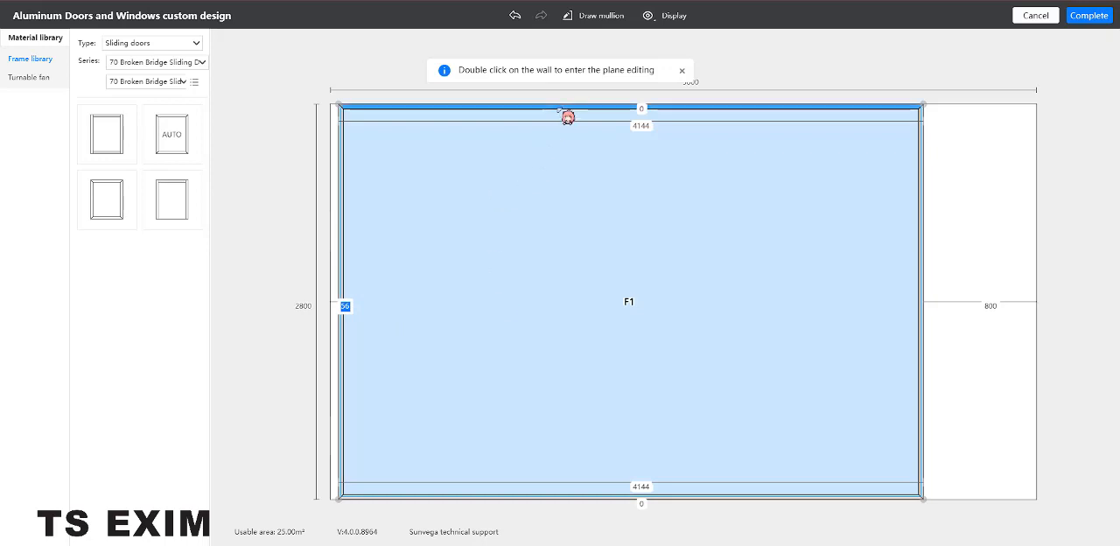
{"action": "left_click_drag", "start_coordinate": [567, 115], "coordinate": [558, 233]}
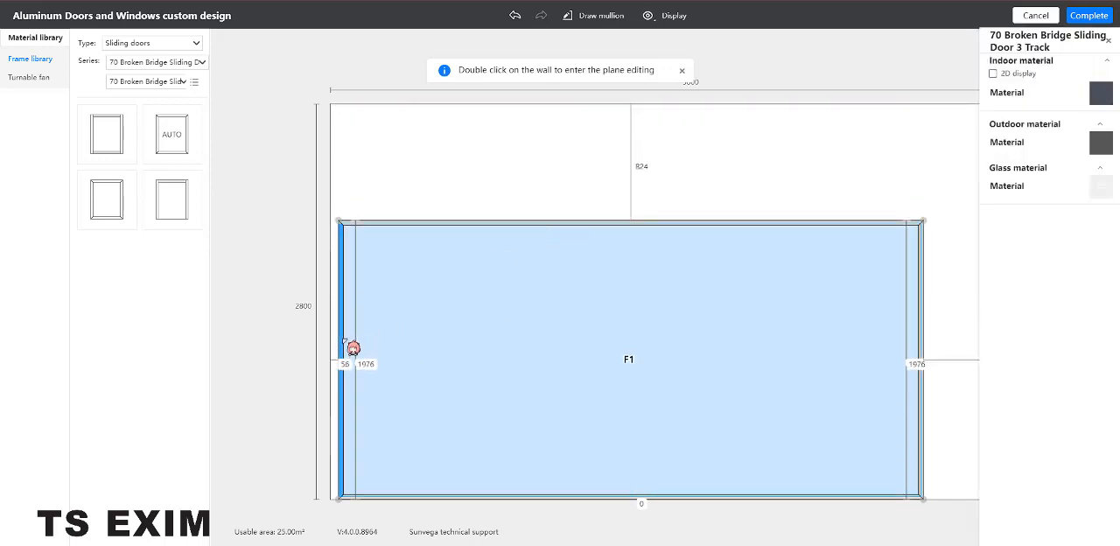
{"action": "left_click_drag", "start_coordinate": [350, 354], "coordinate": [447, 355]}
{"action": "left_click", "coordinate": [820, 200]}
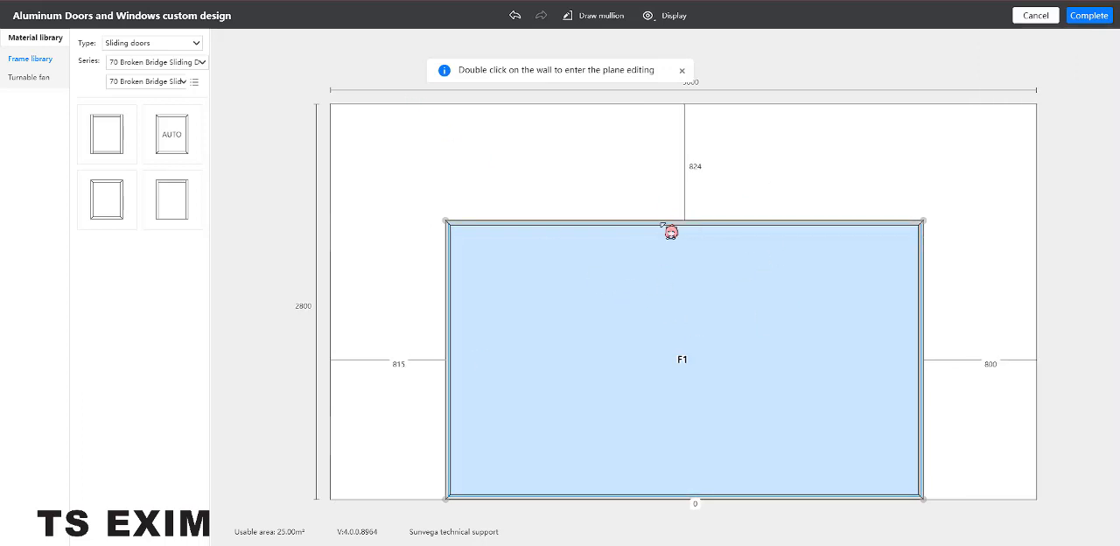
{"action": "left_click_drag", "start_coordinate": [667, 212], "coordinate": [732, 141]}
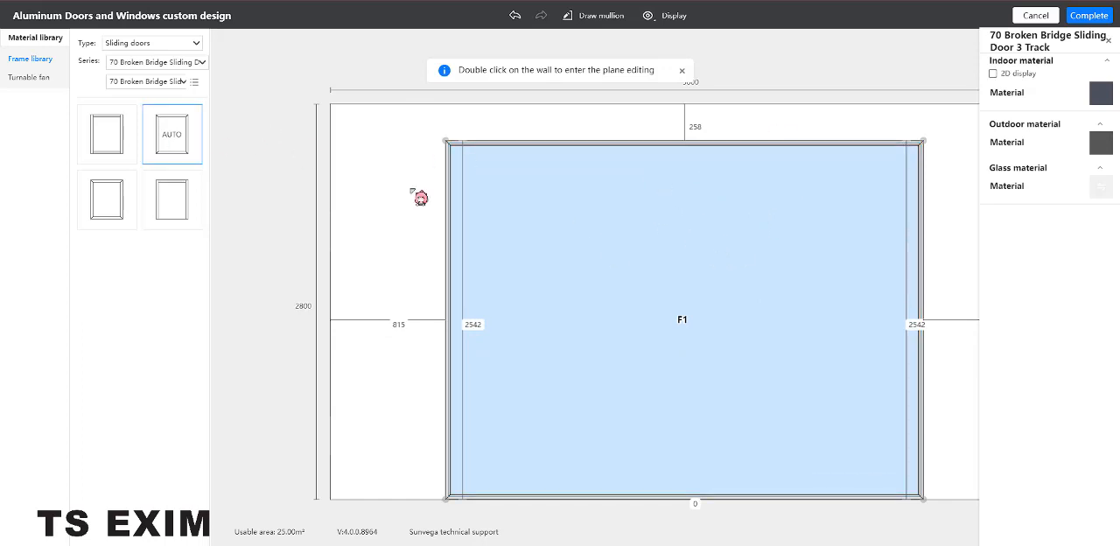
Try to add the 3 rail 3 glass fan - back to the resized frame.
{"action": "left_click", "coordinate": [778, 306]}
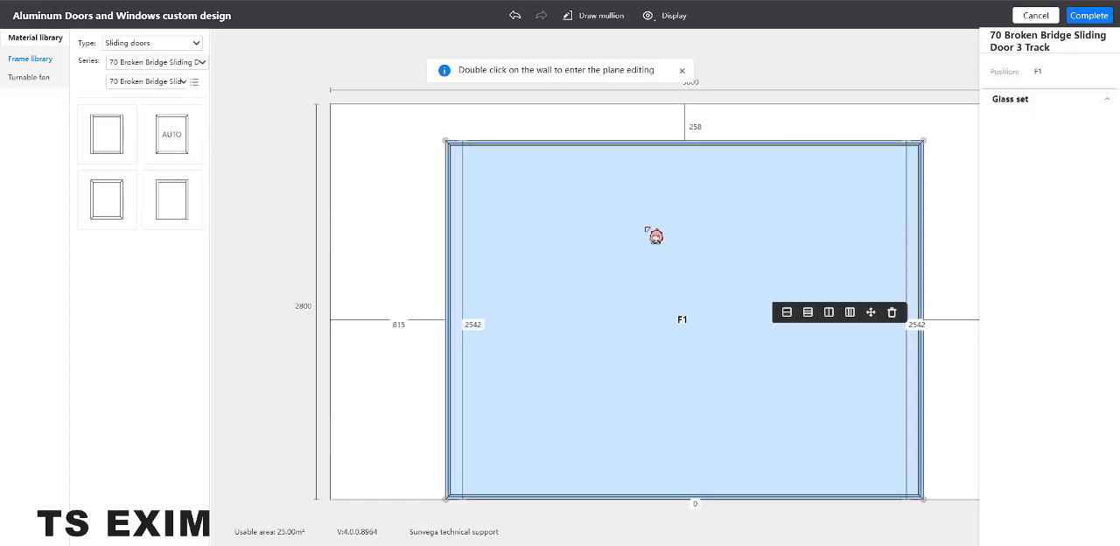
{"action": "left_click", "coordinate": [28, 77]}
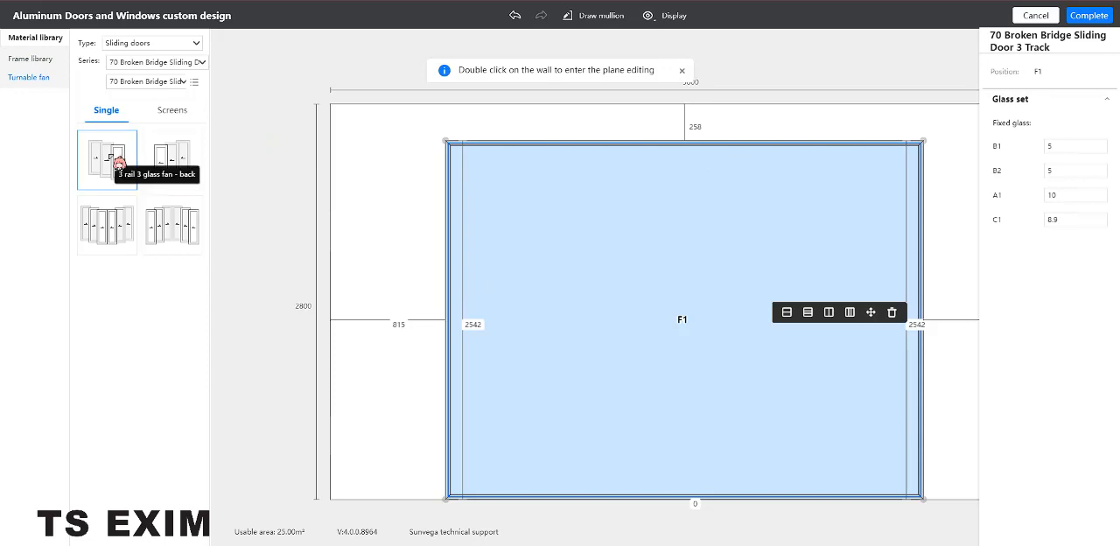
{"action": "left_click_drag", "start_coordinate": [105, 160], "coordinate": [593, 276]}
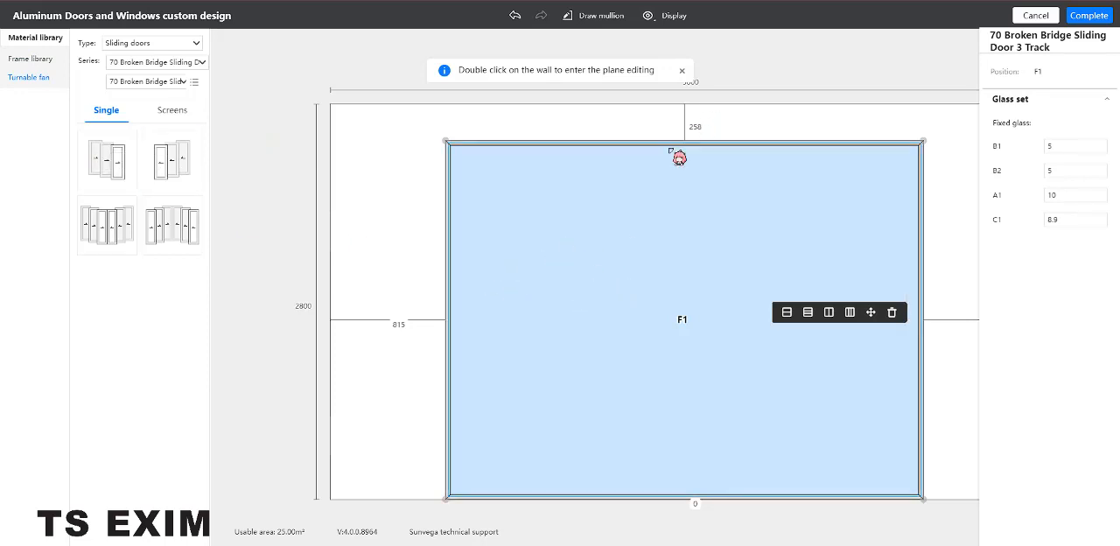
Replace the frame's top member with the Top rail profile.
{"action": "left_click", "coordinate": [673, 142]}
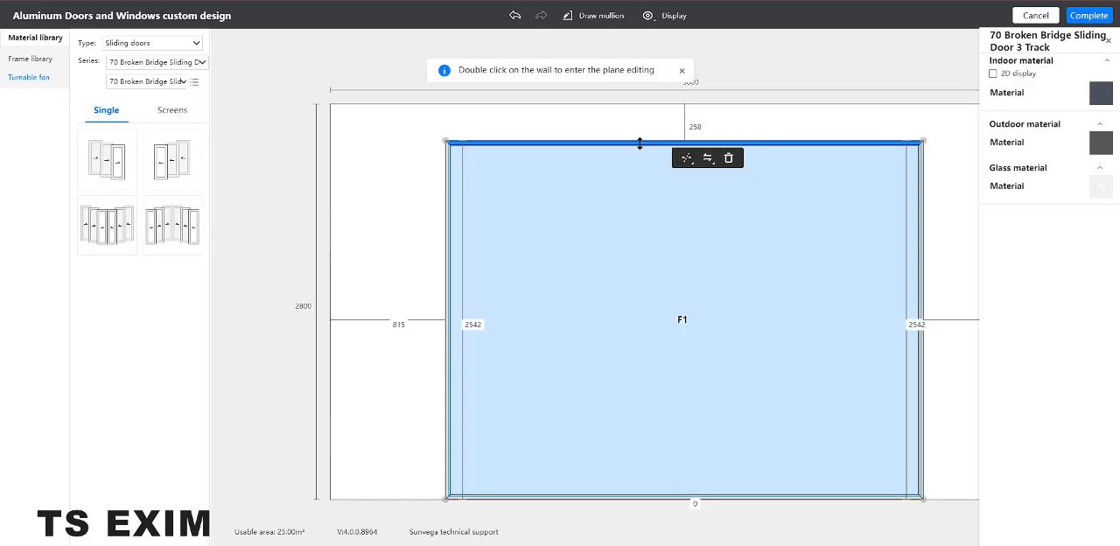
{"action": "left_click", "coordinate": [640, 143]}
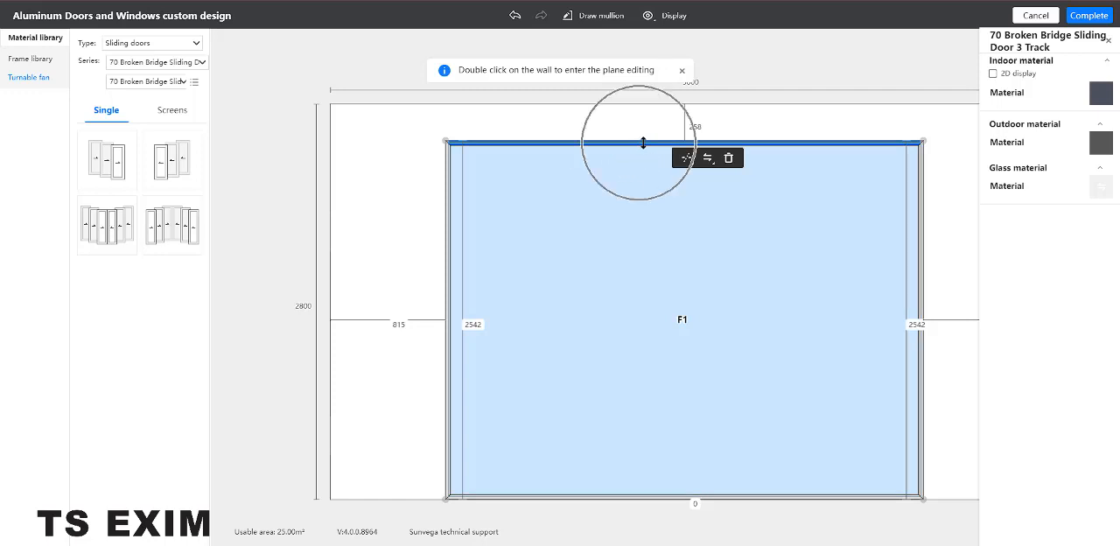
{"action": "left_click", "coordinate": [710, 160]}
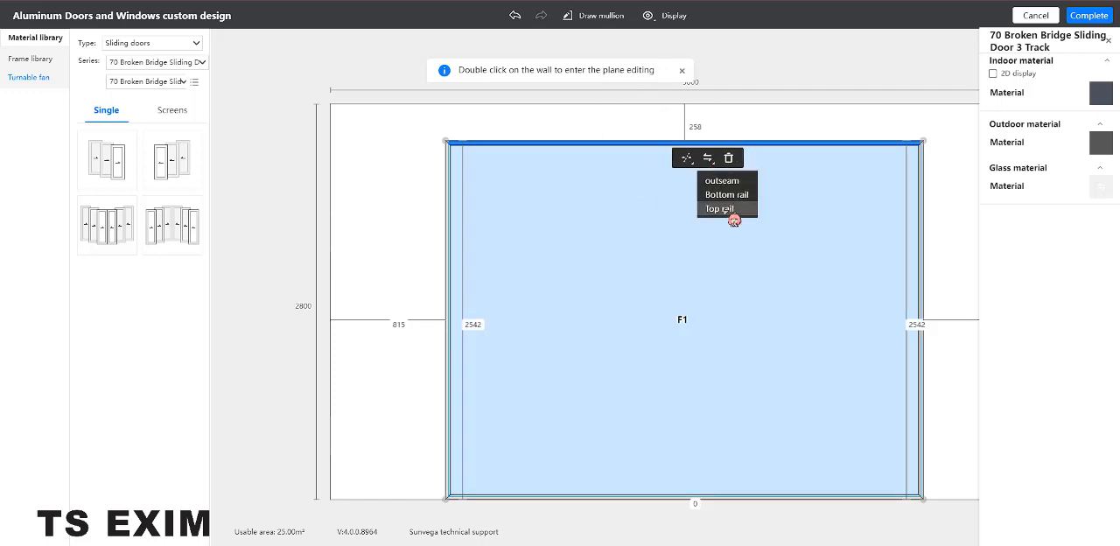
{"action": "left_click", "coordinate": [729, 210]}
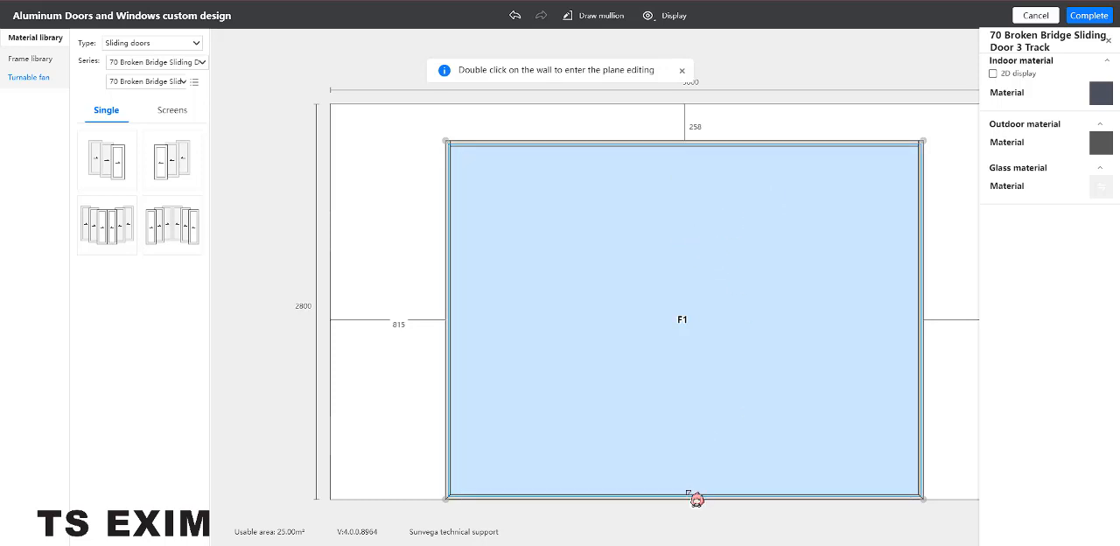
Replace the frame's bottom member with the Bottom rail profile.
{"action": "left_click", "coordinate": [689, 495]}
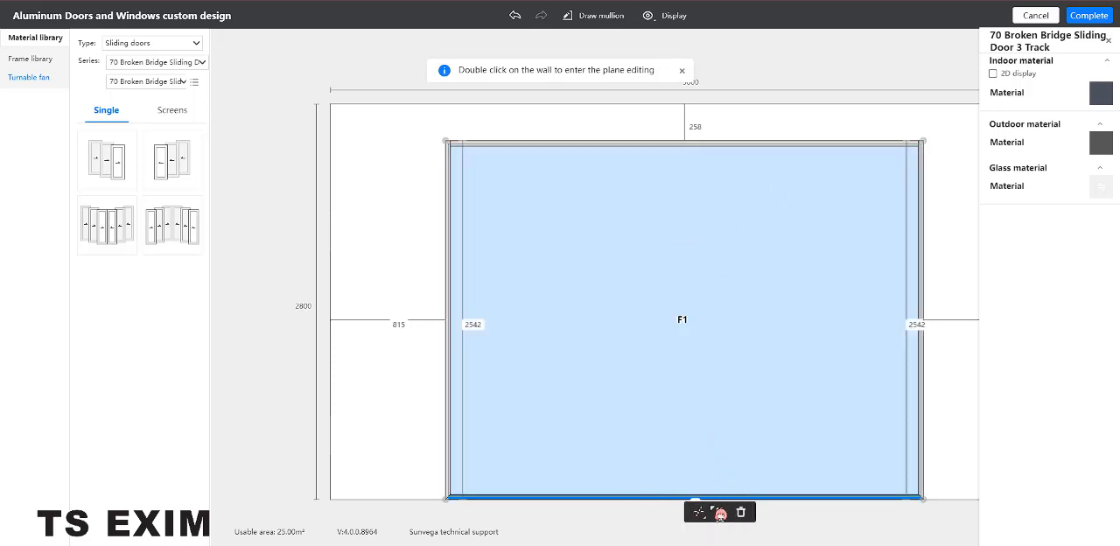
{"action": "left_click", "coordinate": [728, 521]}
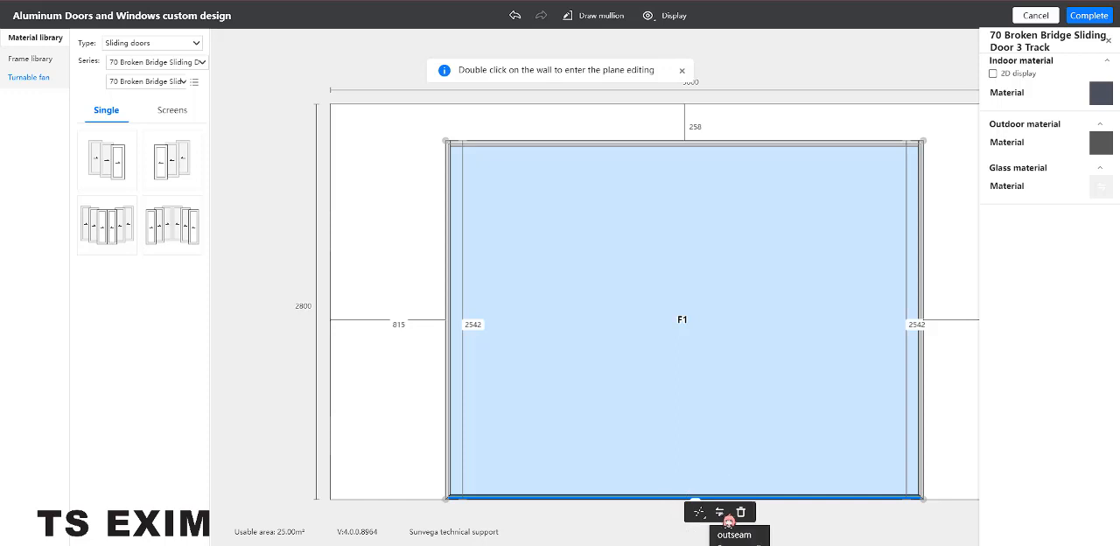
{"action": "left_click", "coordinate": [740, 544]}
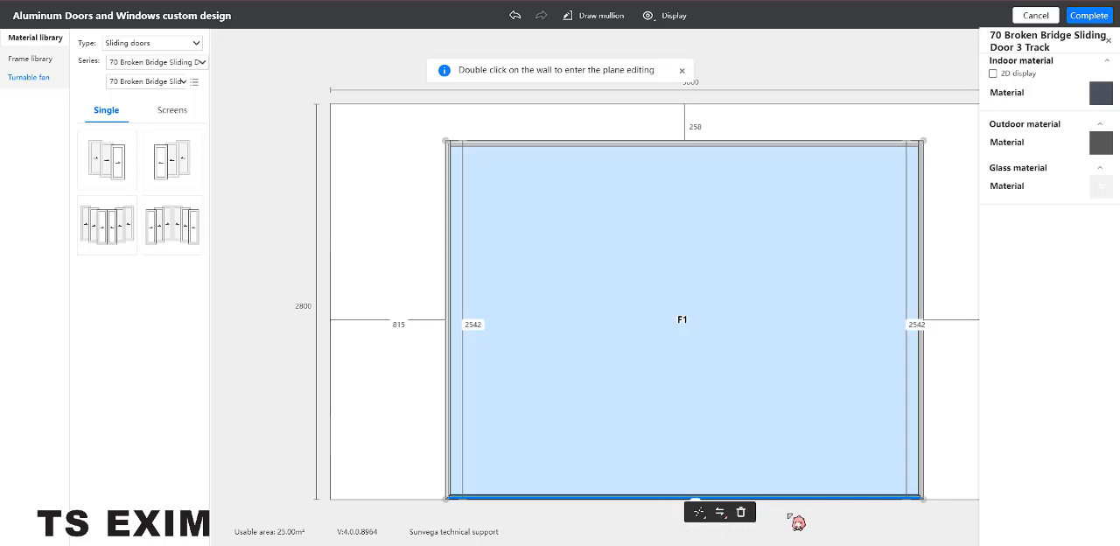
{"action": "mouse_move", "coordinate": [838, 519]}
{"action": "left_mouse_down"}
{"action": "mouse_move", "coordinate": [785, 385]}
{"action": "mouse_move", "coordinate": [707, 368]}
{"action": "left_mouse_up"}
{"action": "left_click", "coordinate": [740, 377]}
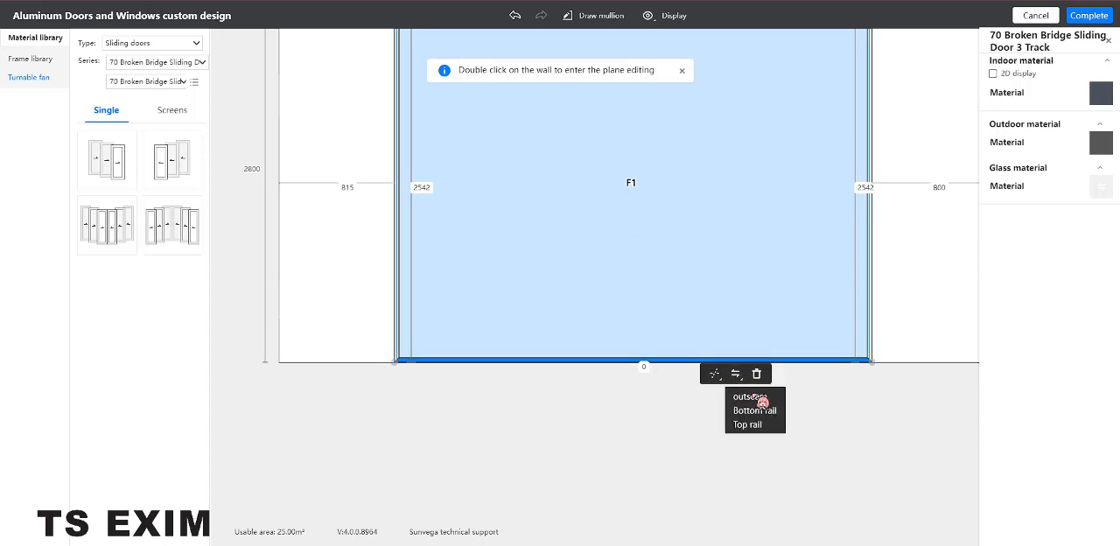
{"action": "left_click", "coordinate": [761, 424]}
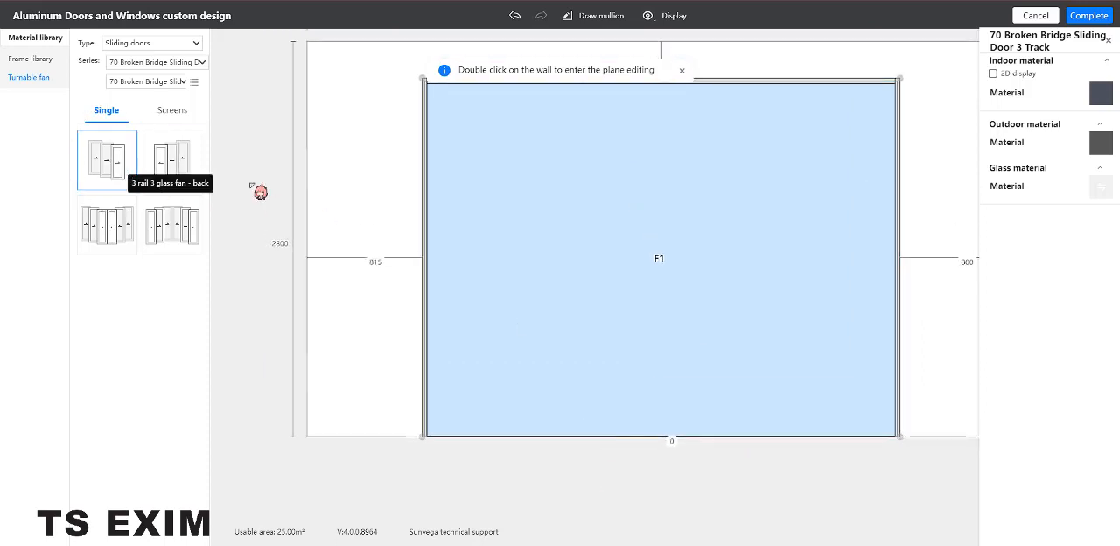
Fill opening F1 with the 3 rail 3 glass fan - back, complete the door design, and inspect it in the room.
{"action": "left_click_drag", "start_coordinate": [260, 192], "coordinate": [723, 219]}
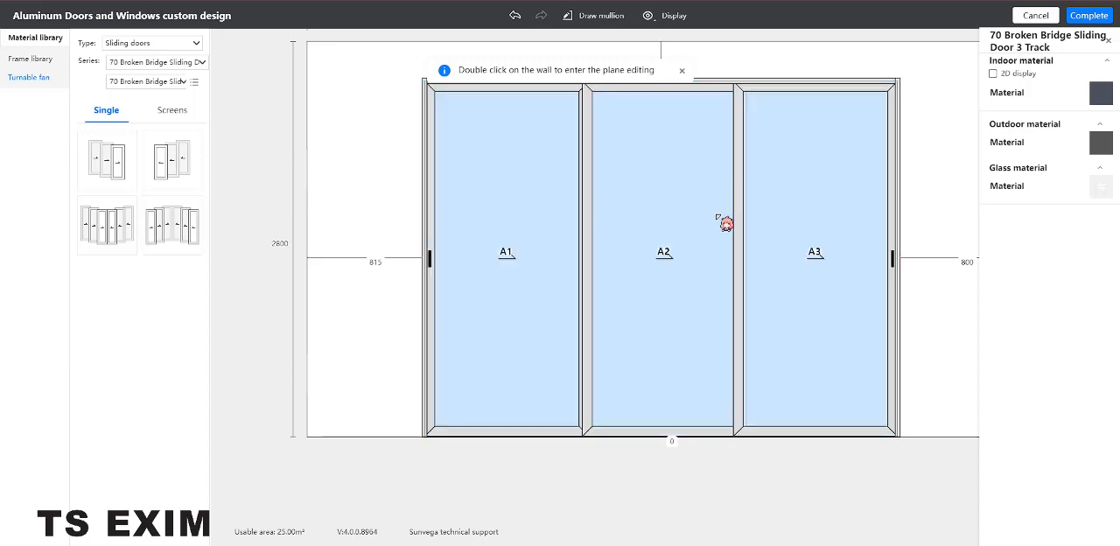
{"action": "left_click", "coordinate": [1088, 19]}
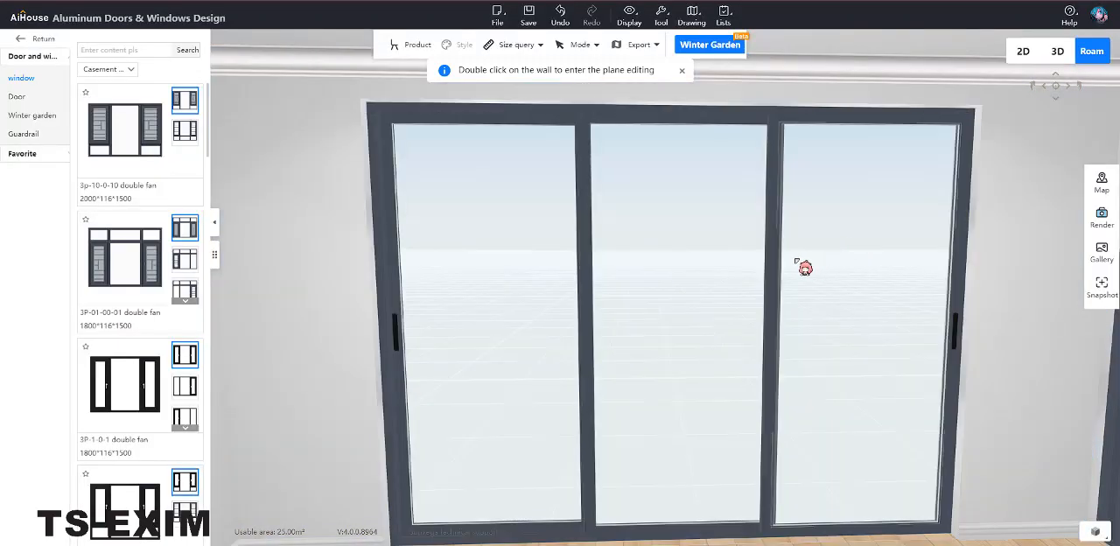
{"action": "left_click_drag", "start_coordinate": [805, 262], "coordinate": [863, 196]}
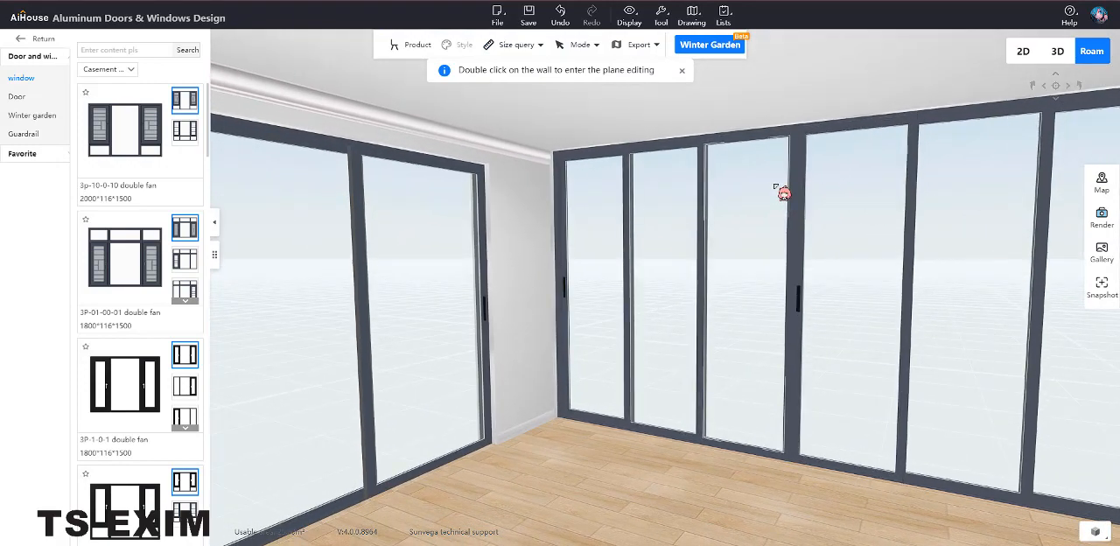